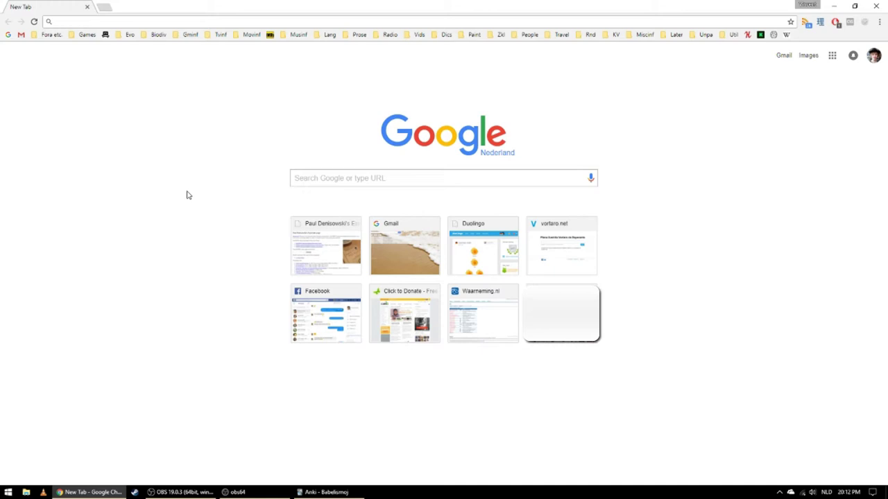
- Search Google for "Anki" and open the official Anki website at apps.ankiweb.net
{"action": "left_click", "coordinate": [79, 21]}
{"action": "left_click", "coordinate": [312, 178]}
{"action": "type", "text": "Anki"}
{"action": "key", "text": "Return"}
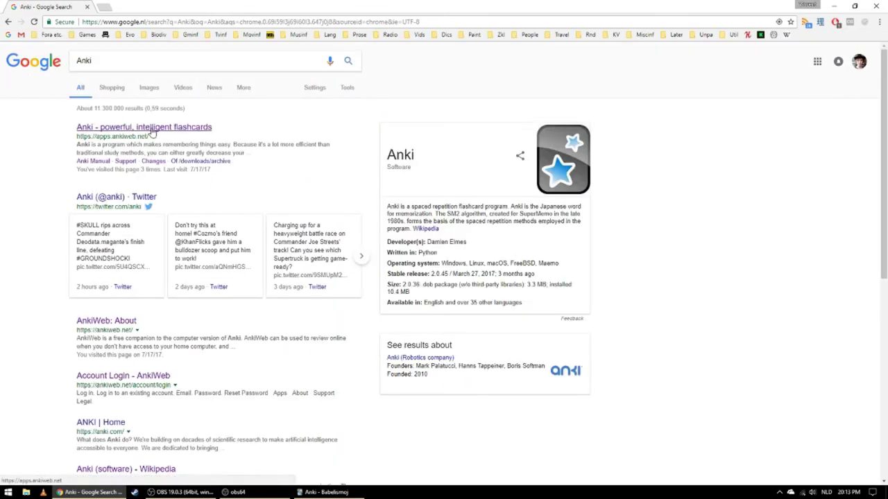
{"action": "left_click", "coordinate": [179, 130]}
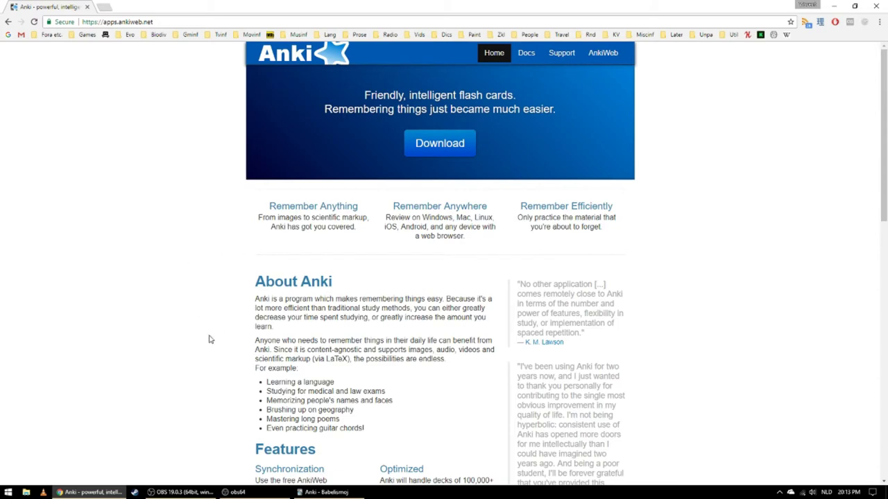
- Switch to the Anki desktop program, look through the interface languages in its preferences, and close them with Esperanto selected
{"action": "left_click", "coordinate": [355, 492]}
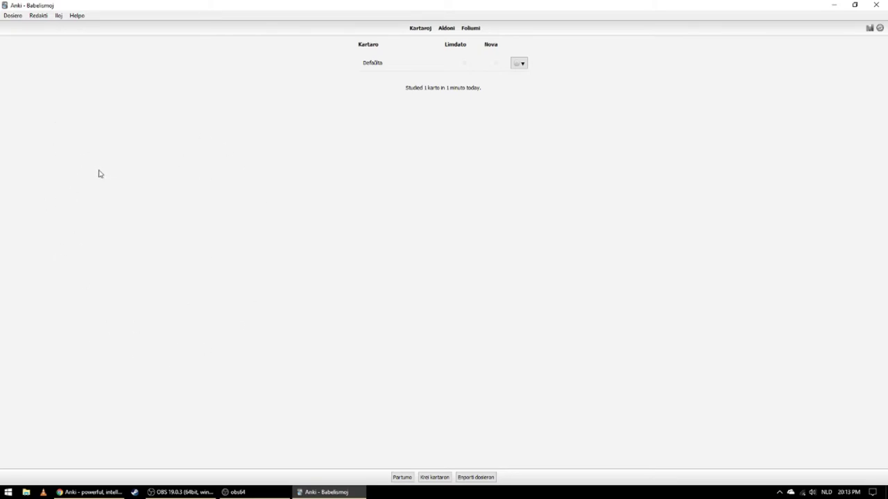
{"action": "left_click", "coordinate": [58, 15]}
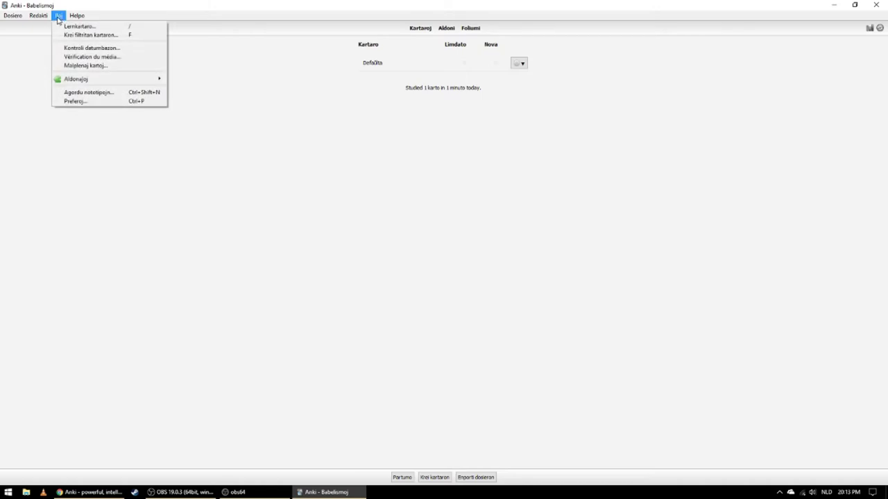
{"action": "left_click", "coordinate": [95, 102]}
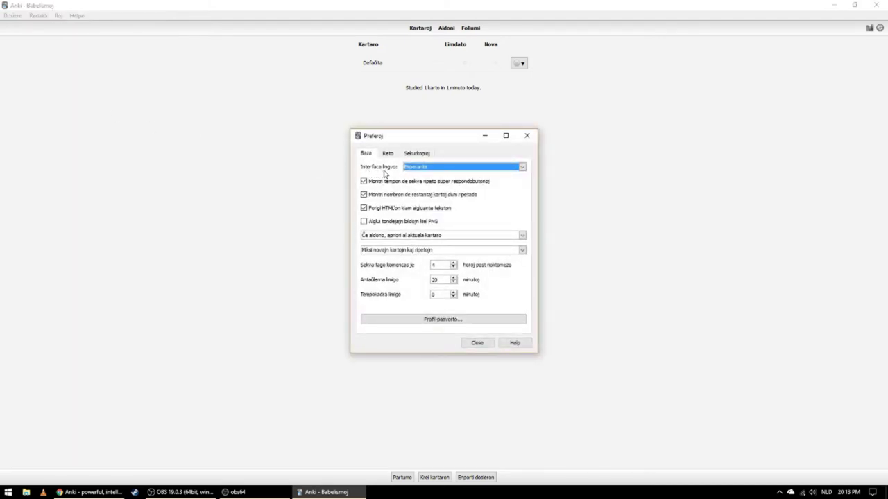
{"action": "left_click", "coordinate": [418, 169]}
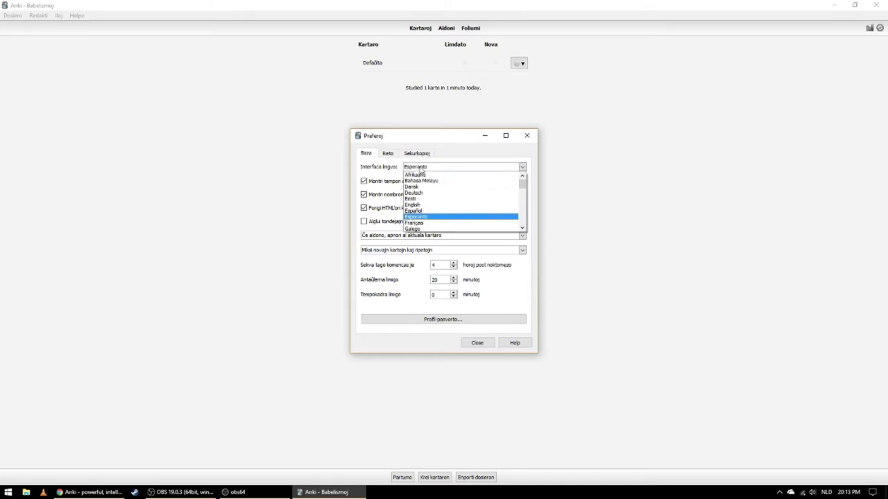
{"action": "scroll", "coordinate": [432, 206], "scroll_direction": "up", "scroll_amount": 3}
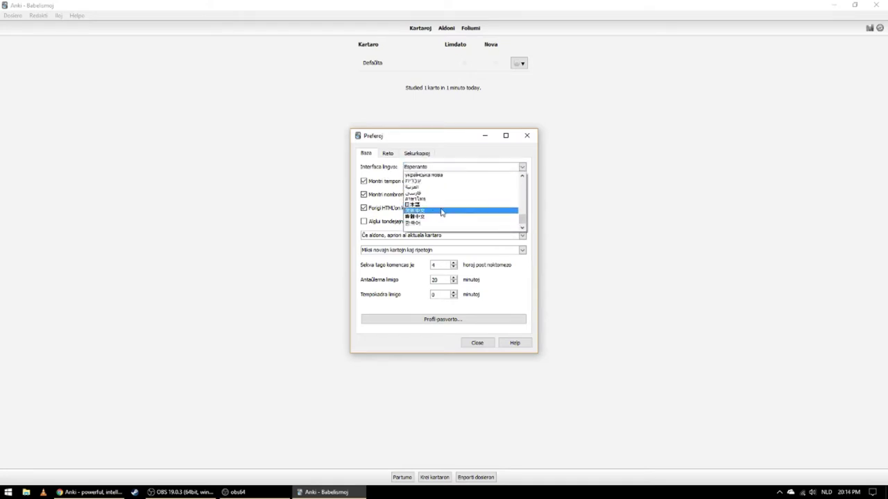
{"action": "left_click", "coordinate": [427, 181]}
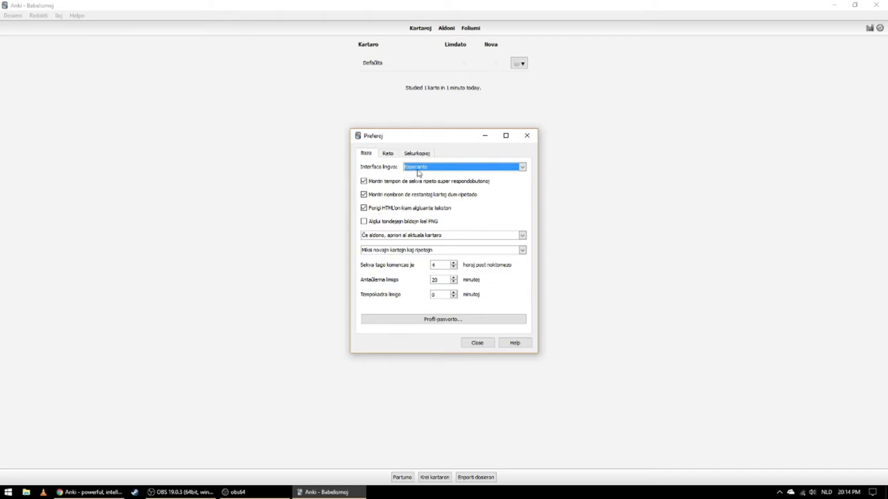
{"action": "left_click", "coordinate": [485, 343]}
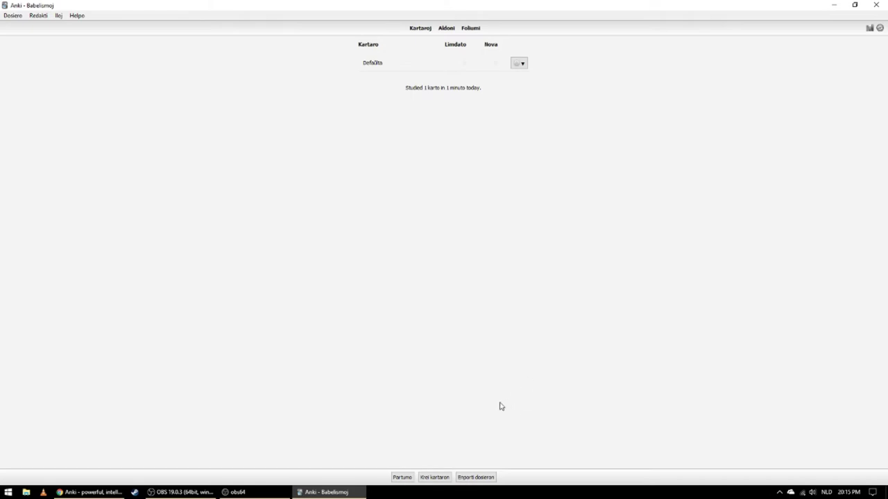
- Switch to Chrome, go to ankiweb.net and open the account registration form
{"action": "left_click", "coordinate": [82, 492]}
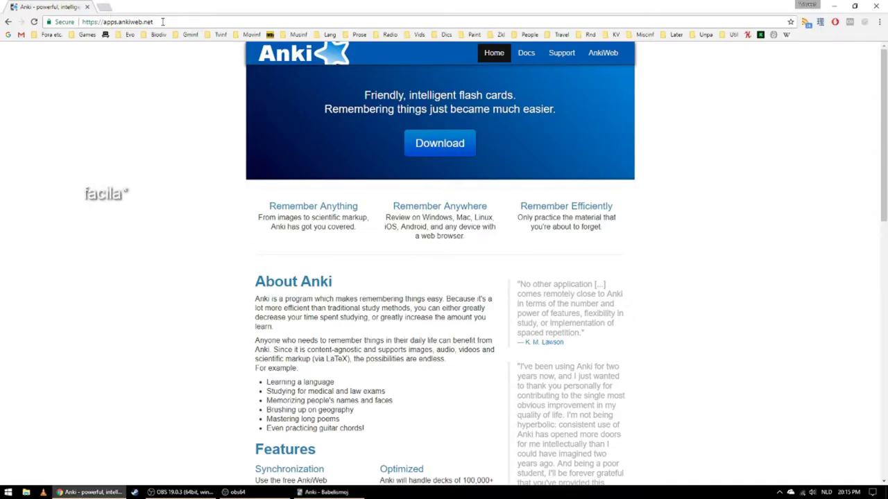
{"action": "left_click", "coordinate": [185, 22]}
{"action": "type", "text": "ankiweb.net"}
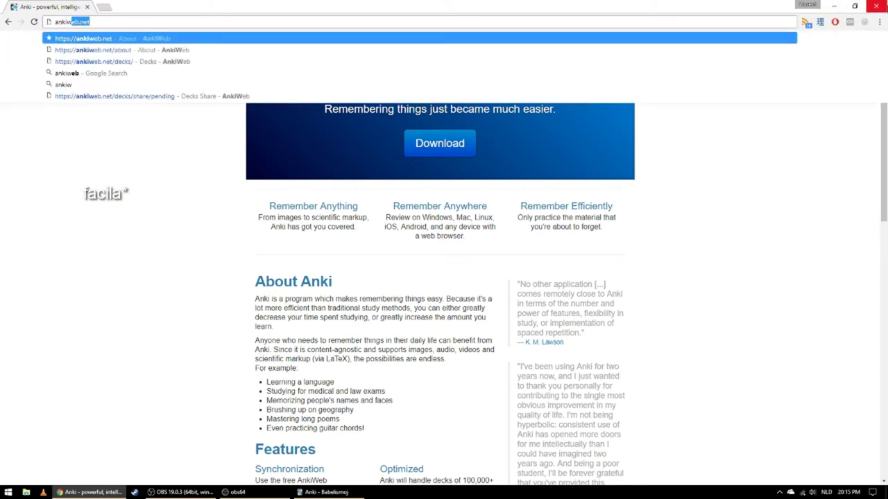
{"action": "key", "text": "Return"}
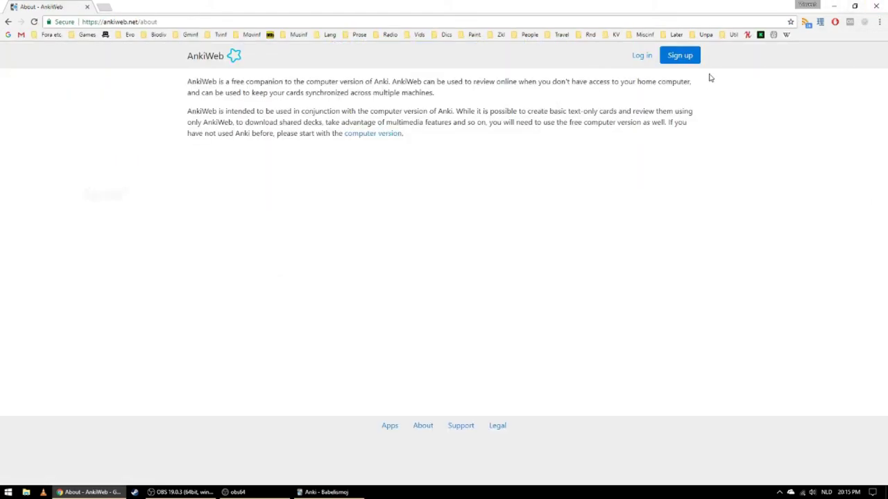
{"action": "left_click", "coordinate": [673, 61]}
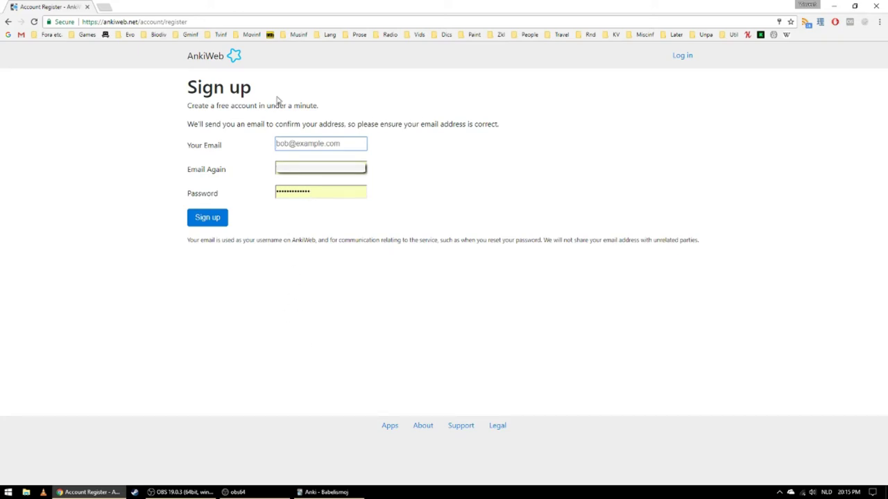
- Switch to the Anki desktop program, bring up the AnkiWeb synchronization login, and dismiss it without entering credentials
{"action": "left_click", "coordinate": [309, 491]}
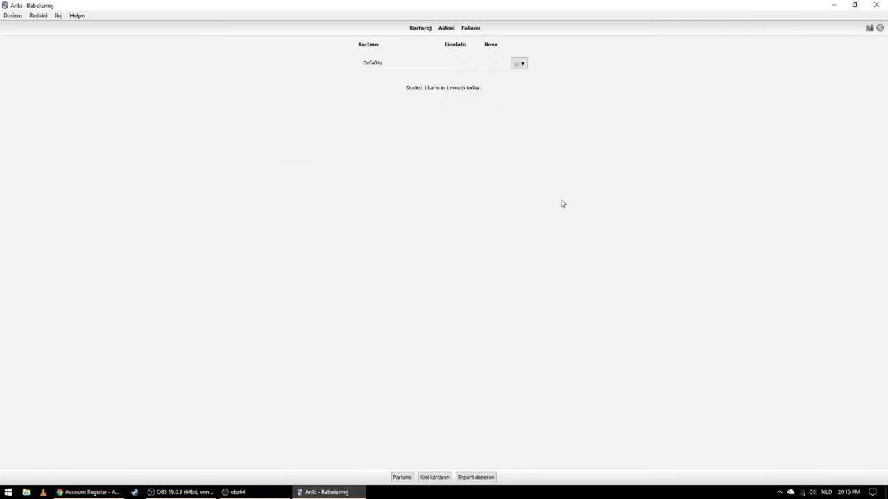
{"action": "left_click", "coordinate": [880, 29]}
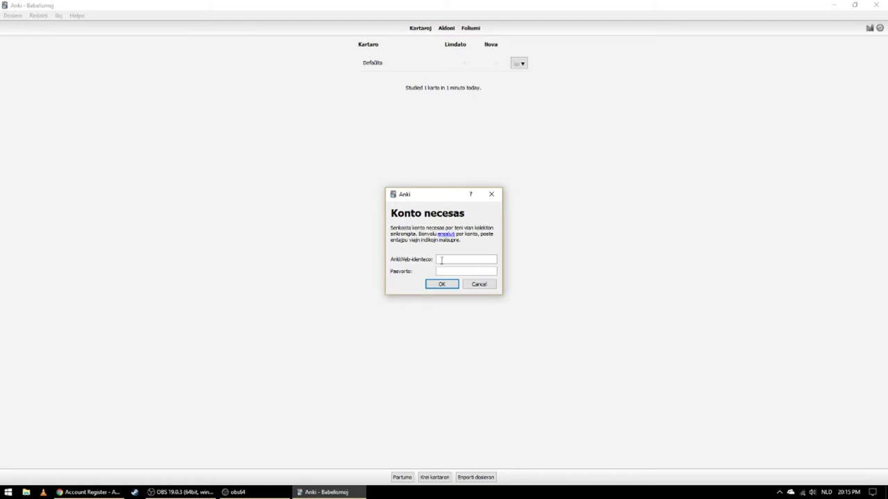
{"action": "left_click", "coordinate": [479, 285]}
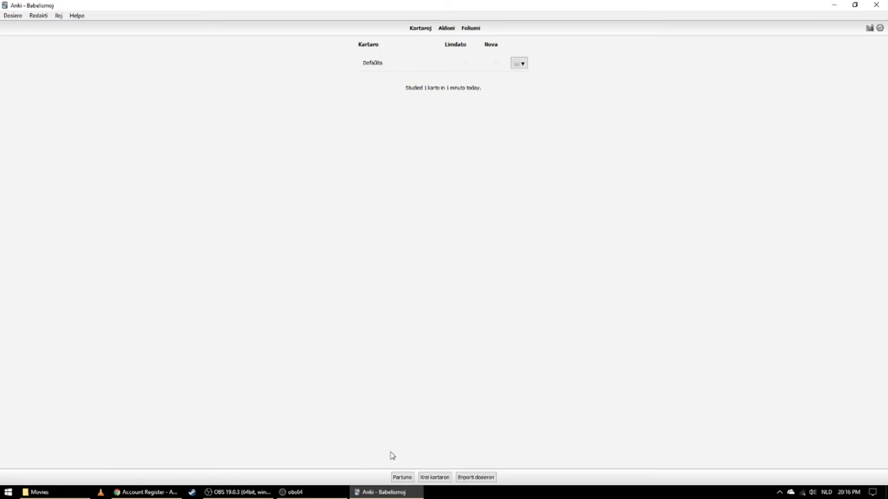
- Open AnkiWeb's shared decks from Anki, browse the English category's deck list, and return to the category overview
{"action": "left_click", "coordinate": [410, 478]}
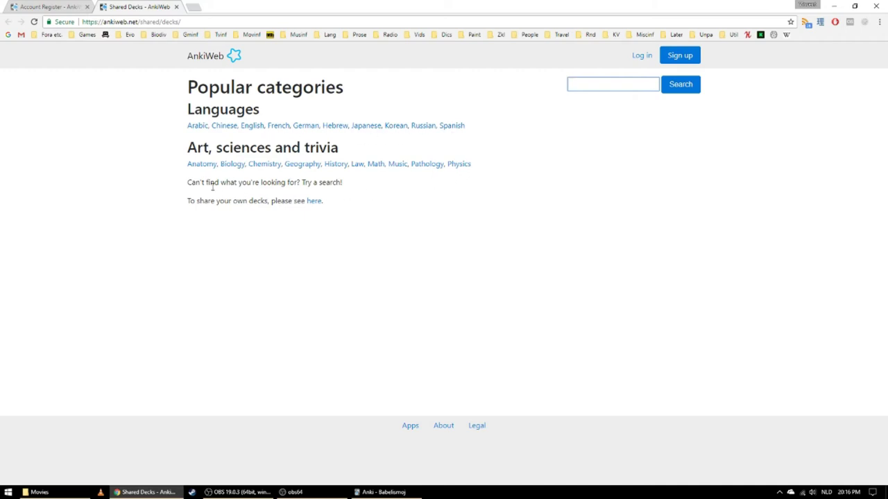
{"action": "left_click", "coordinate": [247, 129]}
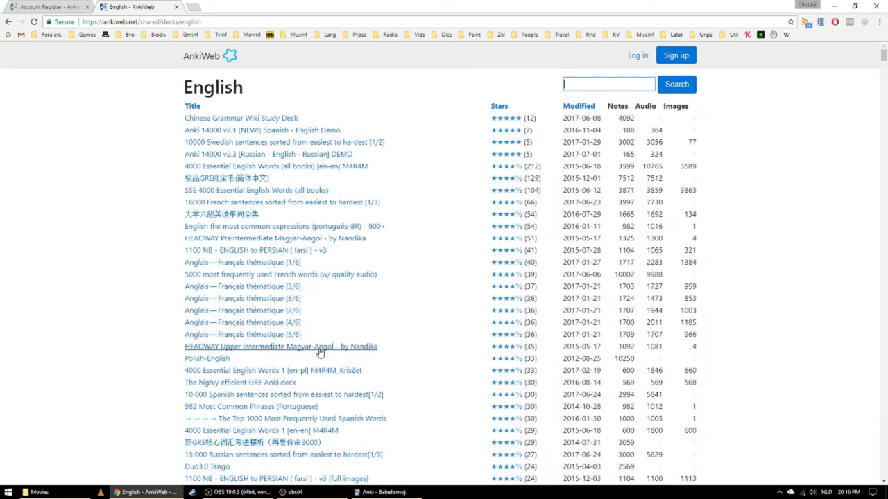
{"action": "scroll", "coordinate": [366, 331], "scroll_direction": "down", "scroll_amount": 2}
{"action": "scroll", "coordinate": [366, 331], "scroll_direction": "down", "scroll_amount": 3}
{"action": "key", "text": "alt+Left"}
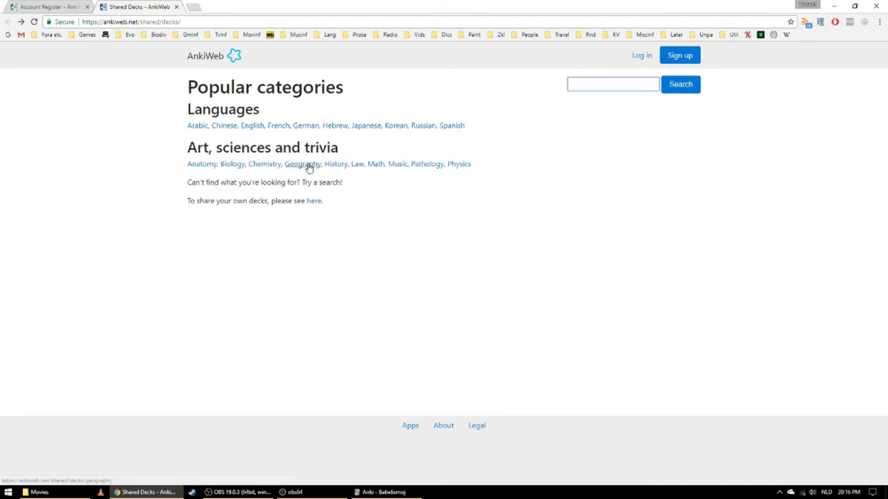
- Search the shared decks for "birds" and open the "Dutch birds—sounds, appearance and taxonomy" deck page
{"action": "left_click", "coordinate": [626, 84]}
{"action": "type", "text": "birds"}
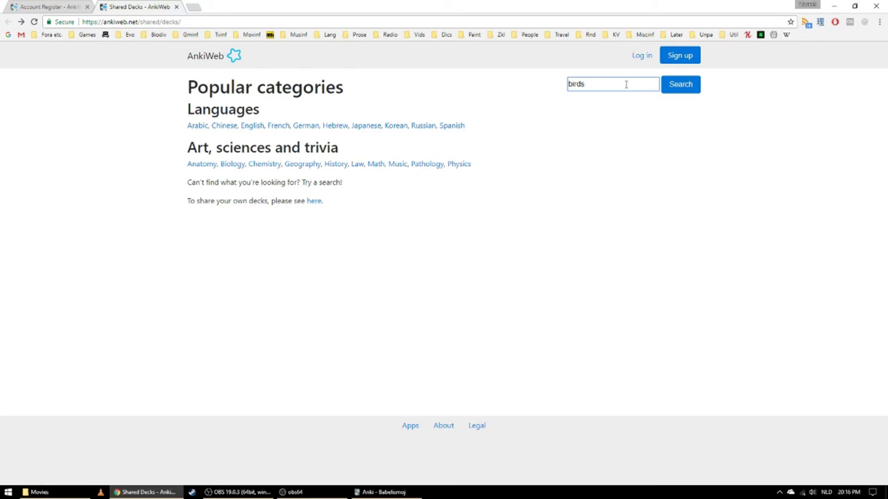
{"action": "key", "text": "Return"}
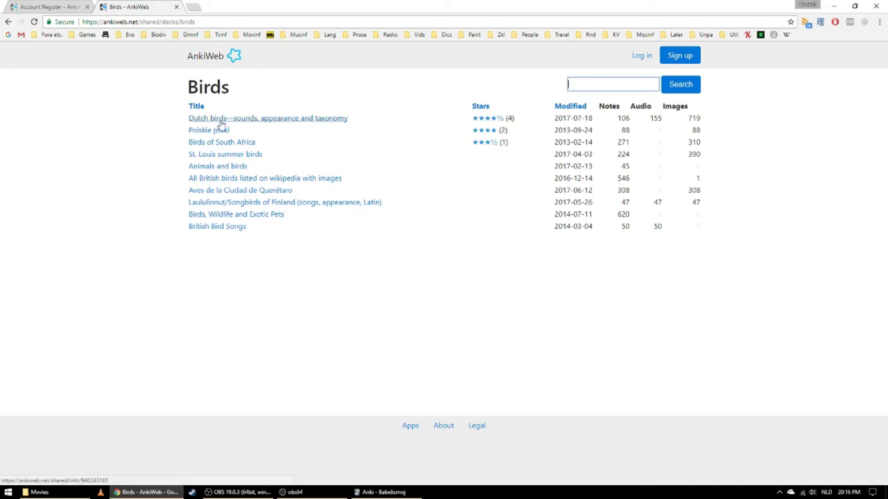
{"action": "left_click", "coordinate": [292, 119]}
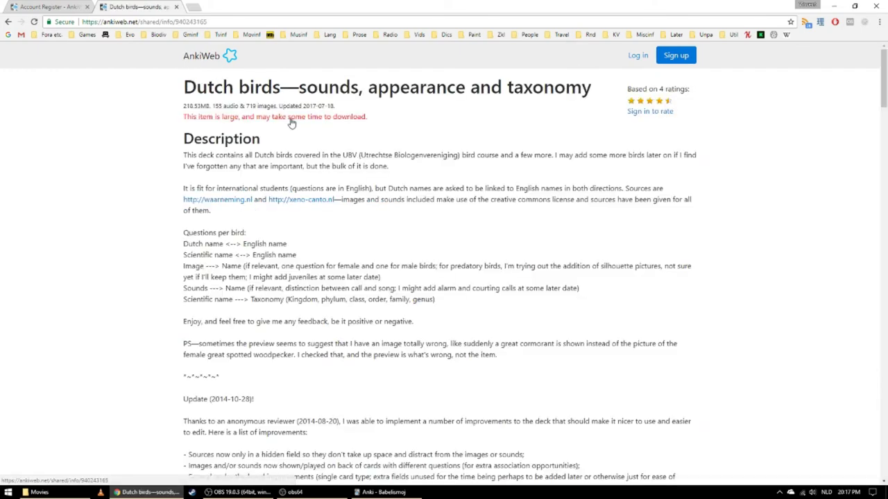
- Examine the Dutch birds deck's description, update notes, sample notes with images and sounds, and user reviews
{"action": "scroll", "coordinate": [360, 170], "scroll_direction": "down", "scroll_amount": 3}
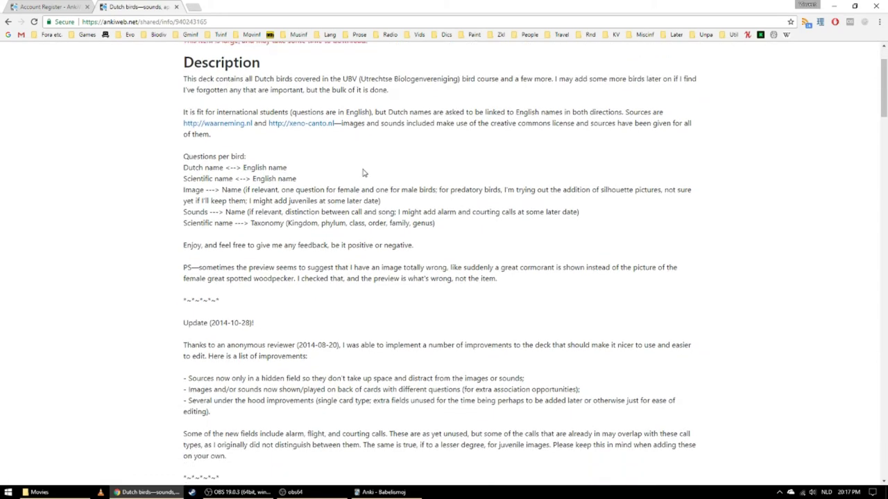
{"action": "scroll", "coordinate": [398, 179], "scroll_direction": "down", "scroll_amount": 10}
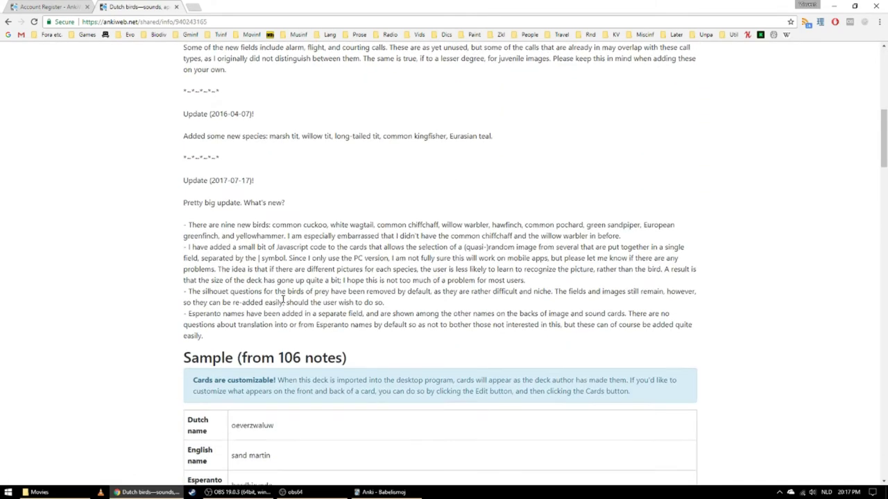
{"action": "scroll", "coordinate": [416, 222], "scroll_direction": "down", "scroll_amount": 15}
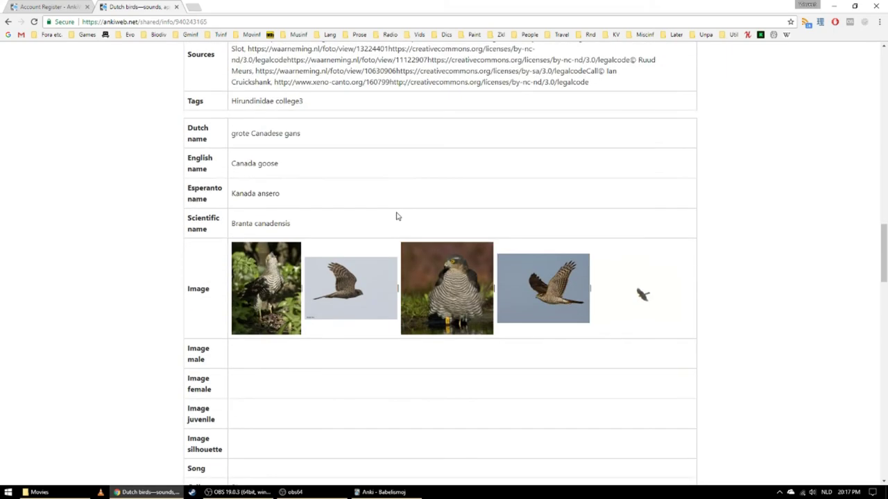
{"action": "scroll", "coordinate": [571, 241], "scroll_direction": "down", "scroll_amount": 8}
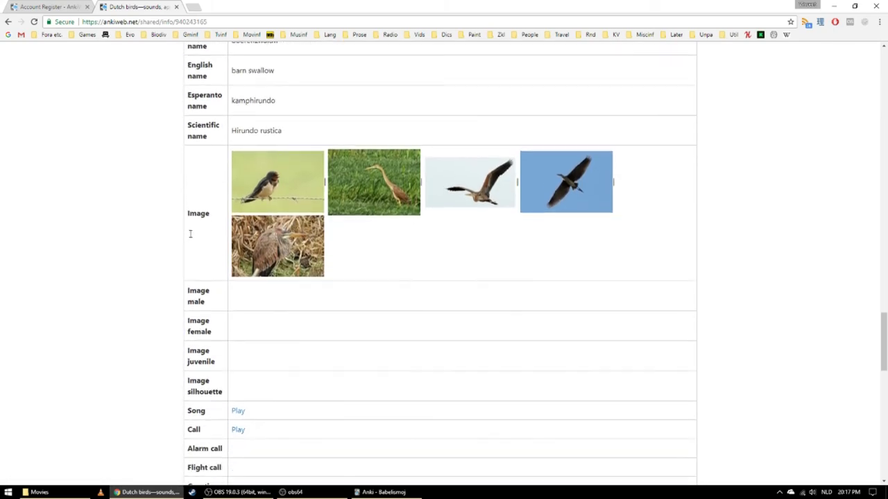
{"action": "scroll", "coordinate": [456, 271], "scroll_direction": "up", "scroll_amount": 3}
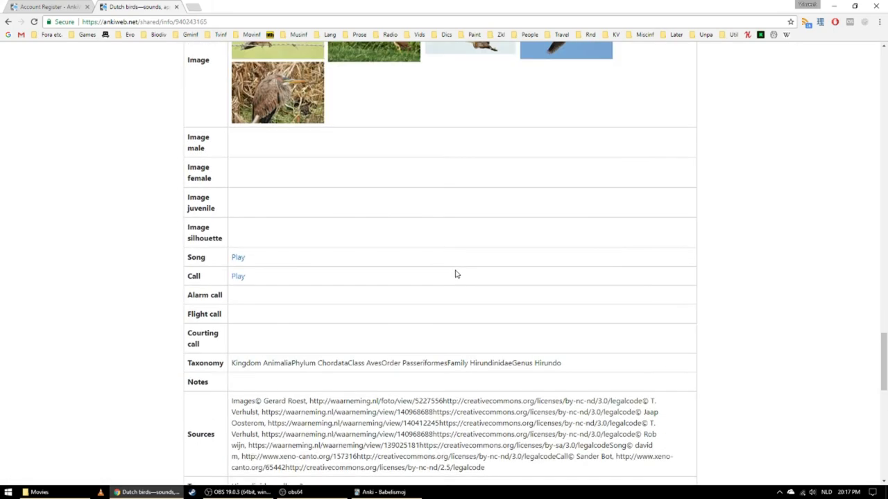
{"action": "scroll", "coordinate": [451, 268], "scroll_direction": "down", "scroll_amount": 3}
{"action": "scroll", "coordinate": [423, 309], "scroll_direction": "down", "scroll_amount": 1}
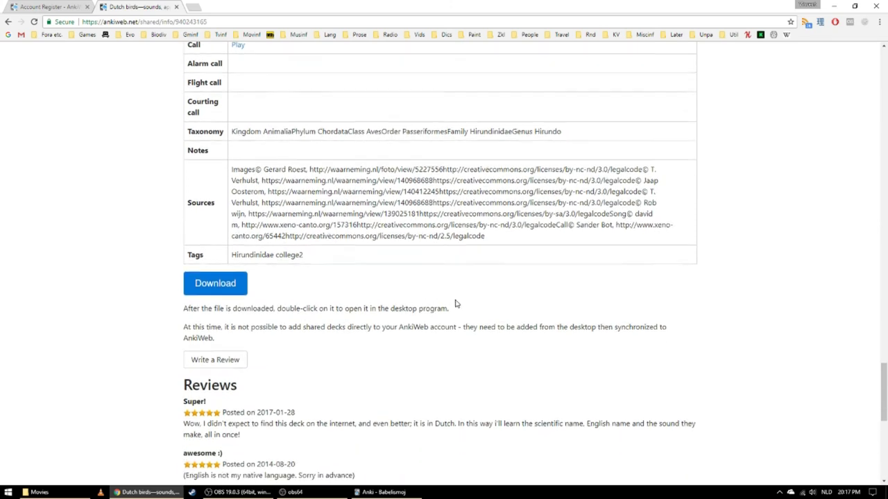
{"action": "scroll", "coordinate": [455, 303], "scroll_direction": "down", "scroll_amount": 1}
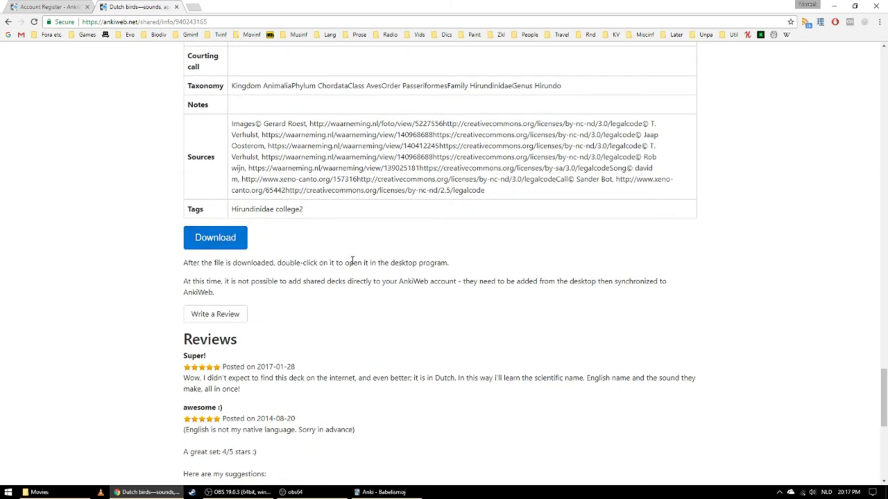
{"action": "scroll", "coordinate": [355, 262], "scroll_direction": "down", "scroll_amount": 1}
{"action": "scroll", "coordinate": [287, 254], "scroll_direction": "up", "scroll_amount": 3}
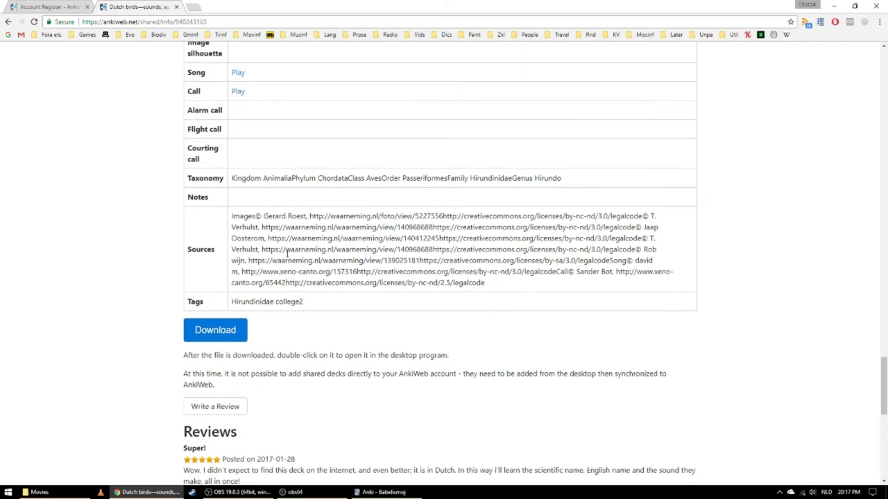
{"action": "left_click", "coordinate": [215, 330]}
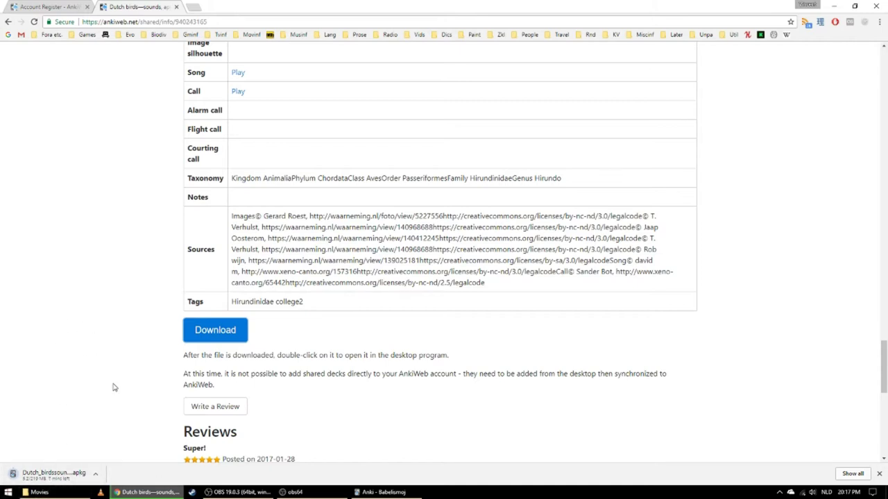
{"action": "left_click", "coordinate": [99, 474]}
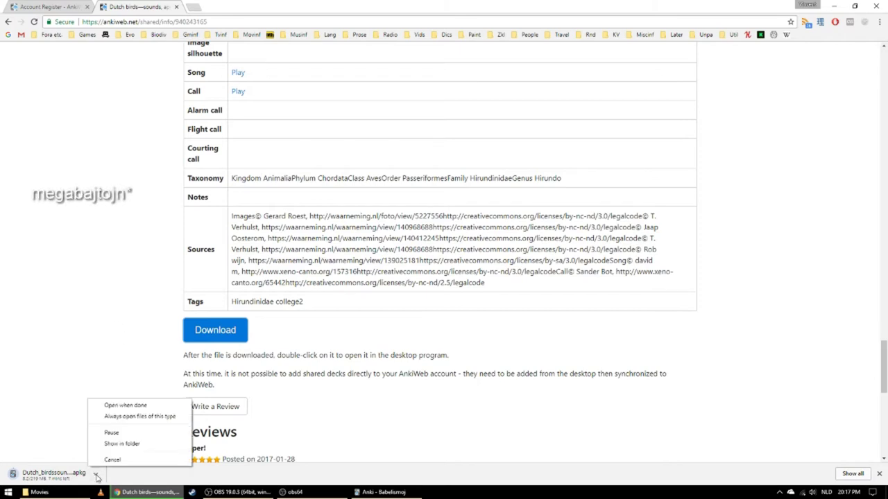
{"action": "left_click", "coordinate": [112, 461]}
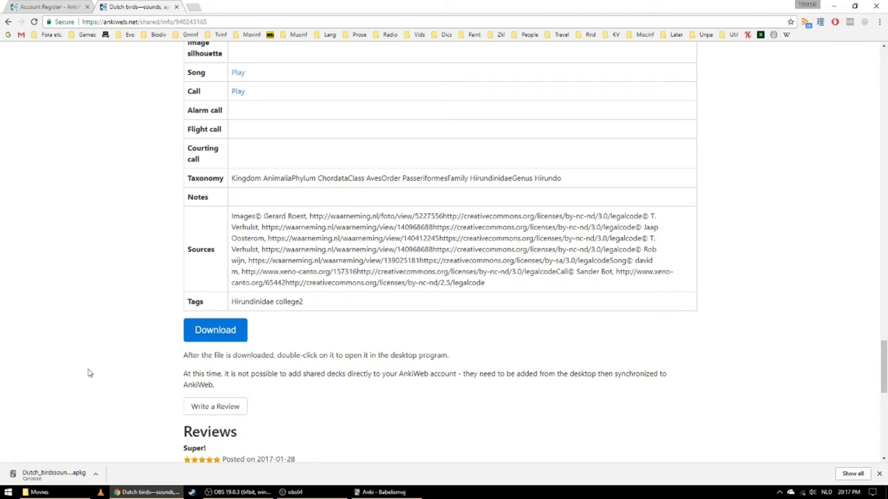
- Open the previously downloaded Dutch_birdssounds_appearance_and_taxonomy.apkg from Chrome's download history to import the deck into Anki
{"action": "key", "text": "ctrl+j"}
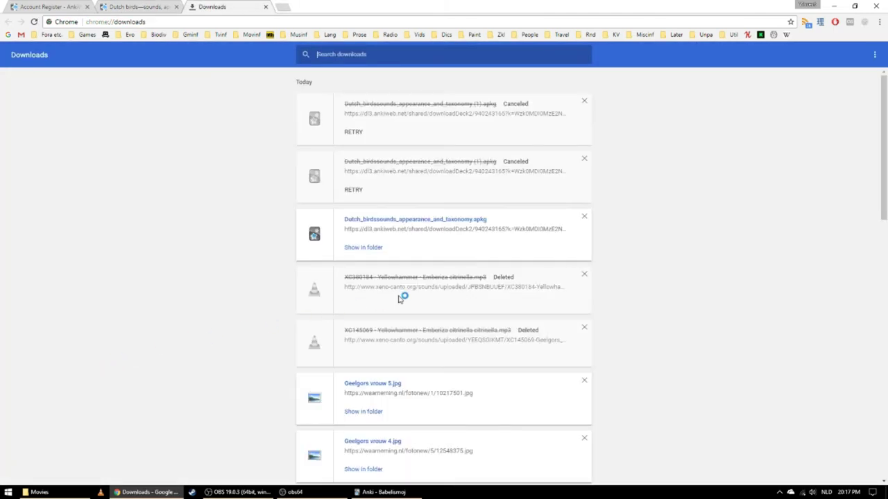
{"action": "left_click", "coordinate": [449, 221]}
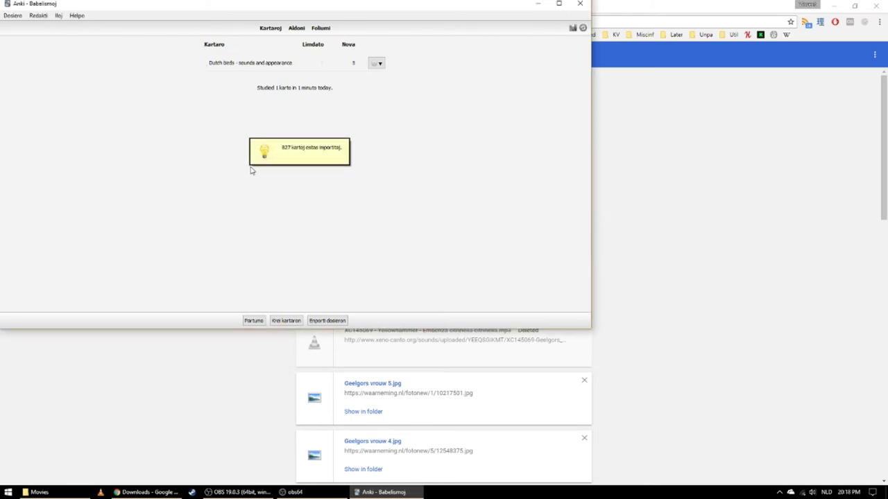
- Maximize the Anki window, open the options of the Dutch birds deck, and set the maximum reviews per day to 5
{"action": "left_click", "coordinate": [559, 4]}
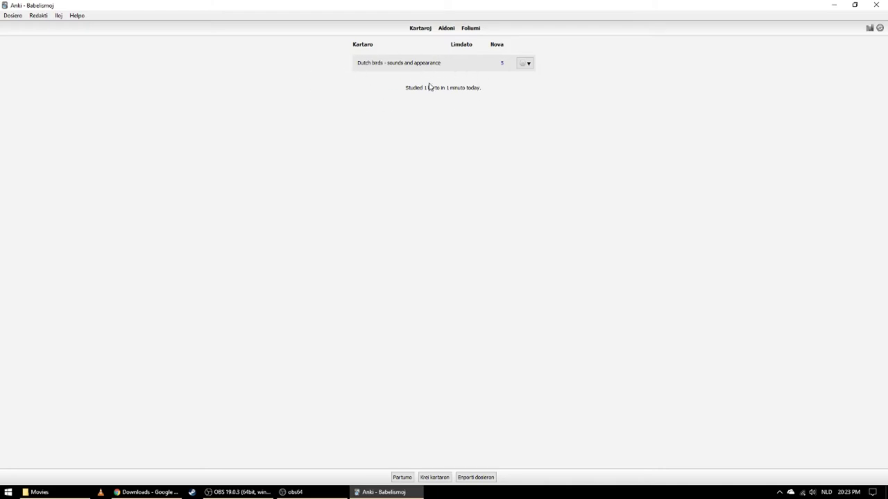
{"action": "left_click", "coordinate": [525, 63]}
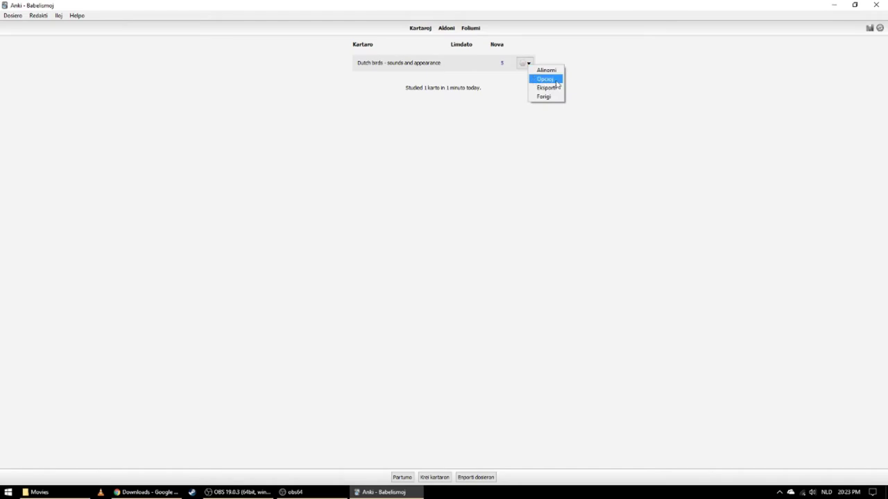
{"action": "left_click", "coordinate": [557, 83]}
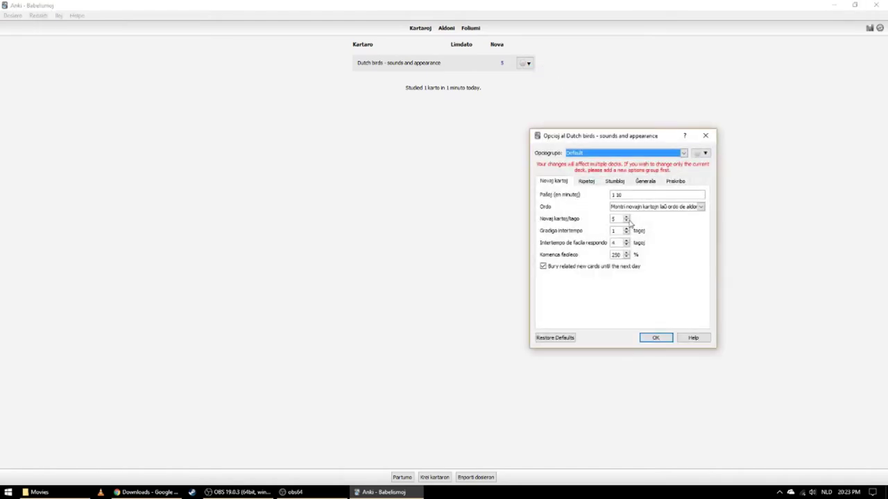
{"action": "left_click", "coordinate": [612, 218]}
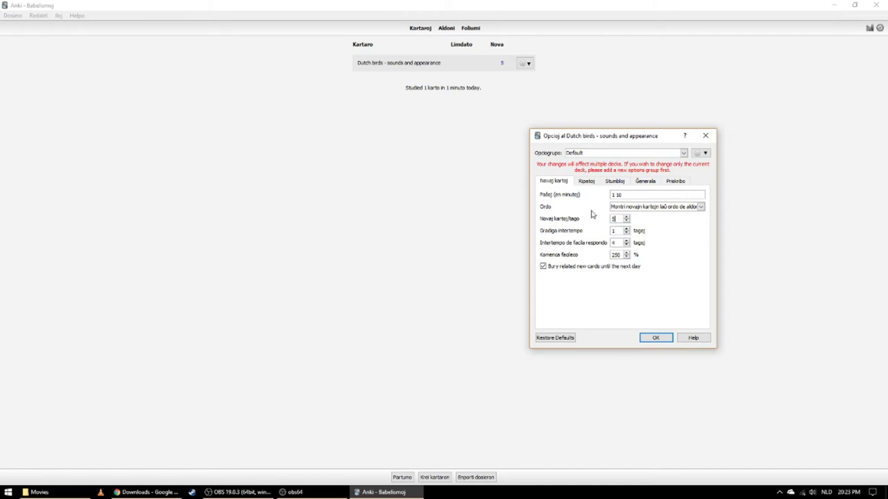
{"action": "left_click", "coordinate": [587, 183]}
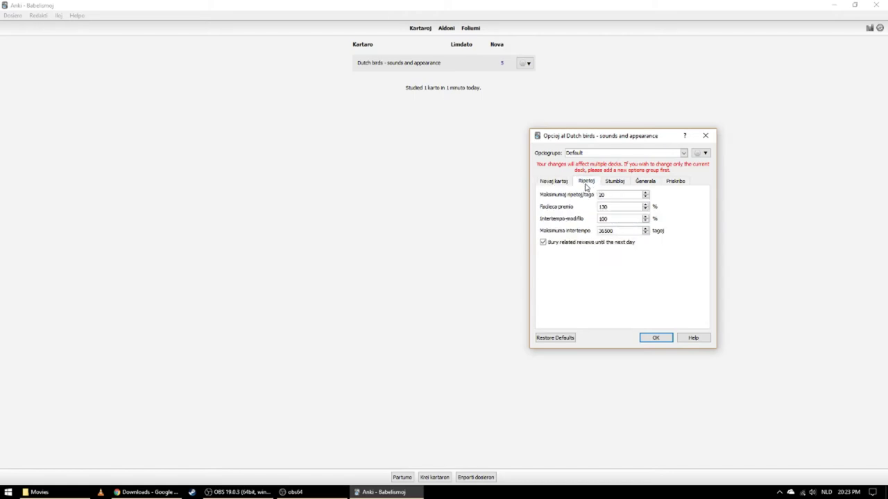
{"action": "double_click", "coordinate": [600, 195]}
{"action": "type", "text": "5"}
- Set the deck's new card order to random ("Montri novajn kartojn en hazarda ordo") and save the deck options
{"action": "left_click", "coordinate": [557, 183]}
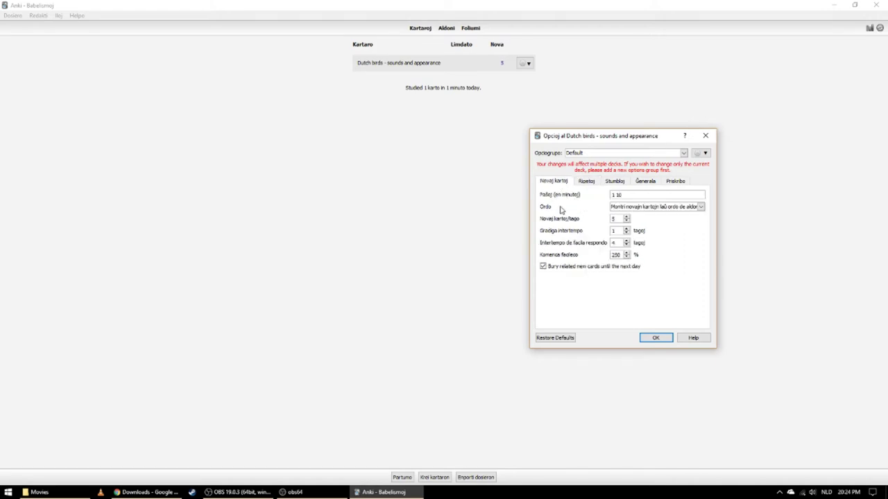
{"action": "left_click", "coordinate": [635, 209]}
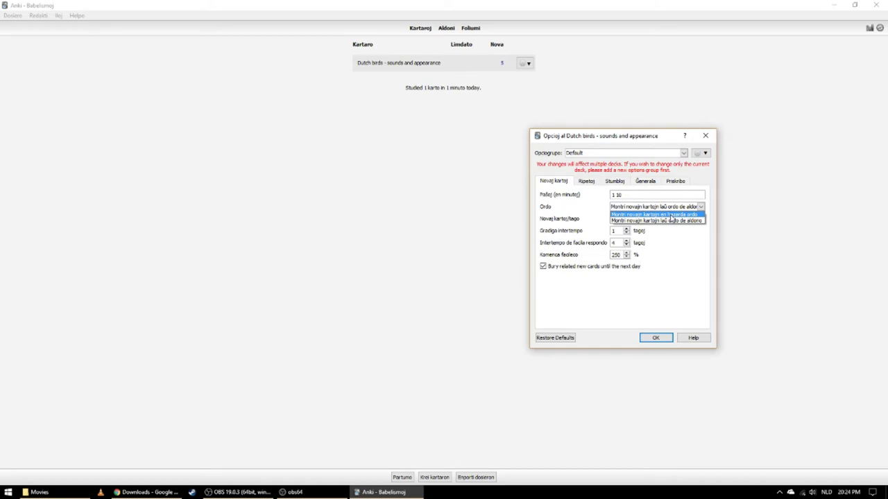
{"action": "left_click", "coordinate": [671, 217]}
{"action": "left_click", "coordinate": [674, 209]}
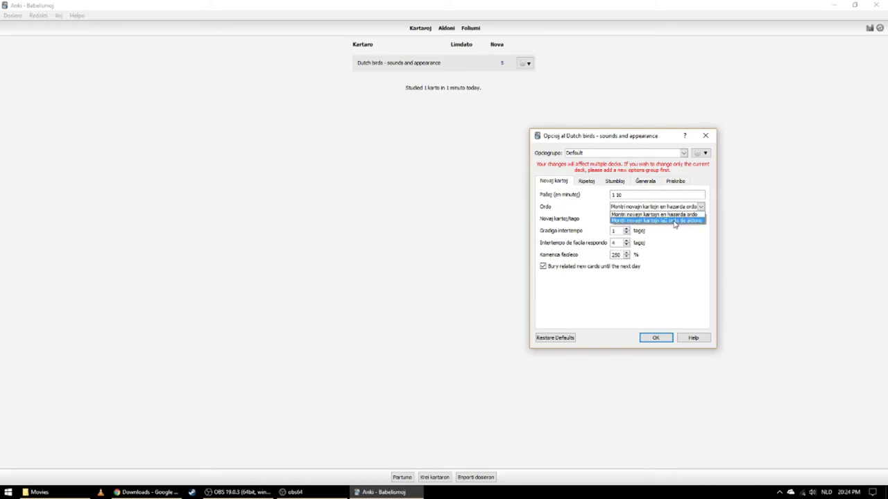
{"action": "left_click", "coordinate": [672, 215]}
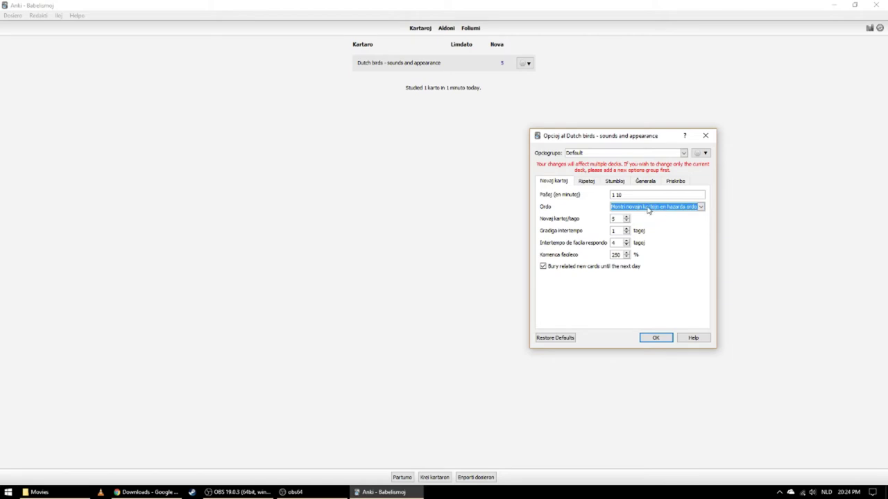
{"action": "left_click", "coordinate": [656, 338]}
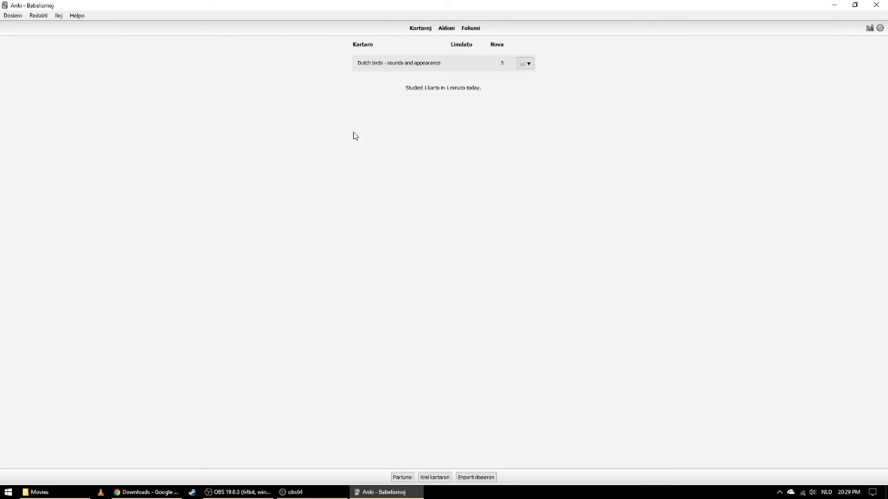
- Start studying the "Dutch birds - sounds and appearance" deck and reveal the answer to the "Name the bird in this picture" card
{"action": "left_click", "coordinate": [364, 65]}
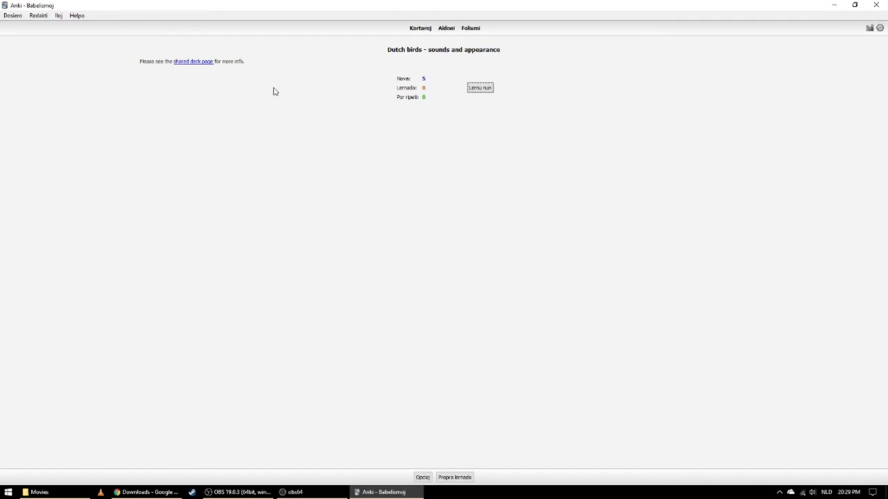
{"action": "left_click", "coordinate": [488, 96]}
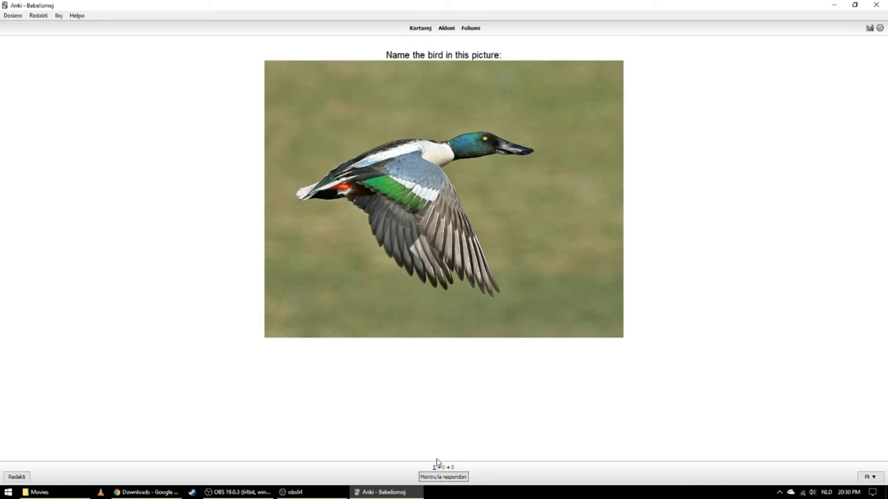
{"action": "left_click", "coordinate": [447, 477]}
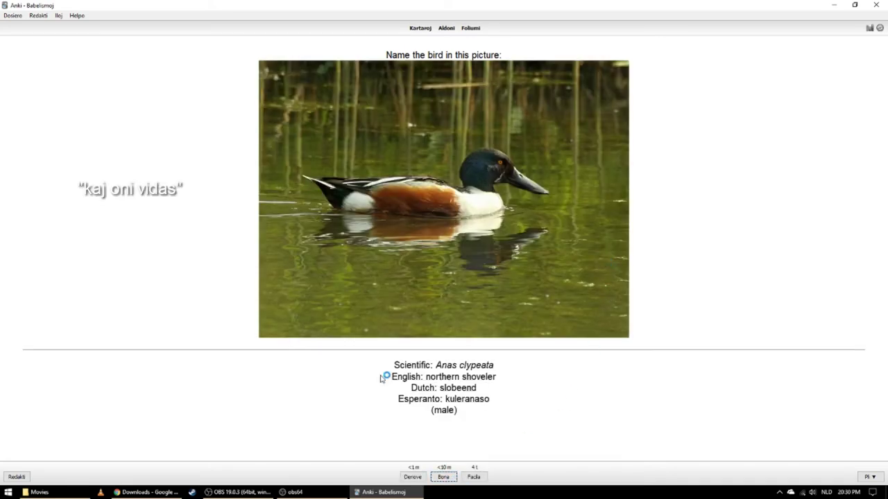
- Examine the bird's Dutch, scientific, English and Esperanto names and its sex on the answer side, highlighting the lines
{"action": "left_click_drag", "start_coordinate": [412, 388], "coordinate": [483, 393]}
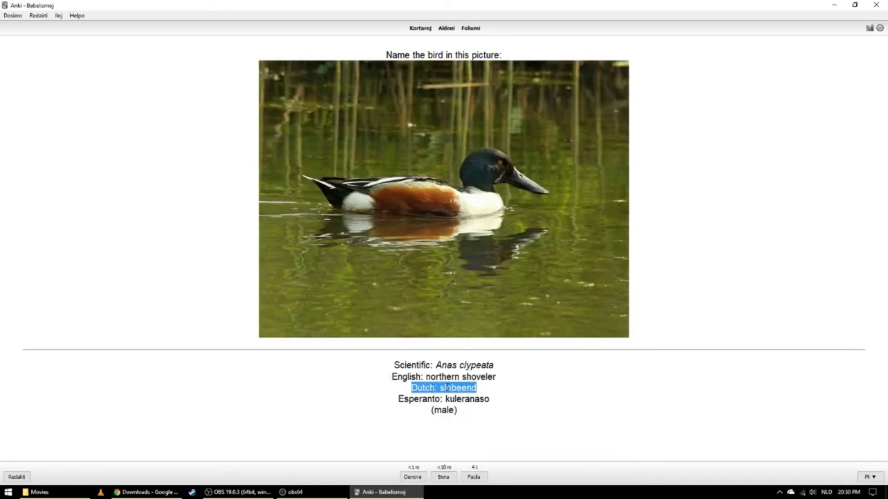
{"action": "left_click_drag", "start_coordinate": [394, 367], "coordinate": [444, 375]}
{"action": "left_click", "coordinate": [391, 378]}
{"action": "left_click_drag", "start_coordinate": [390, 378], "coordinate": [504, 375]}
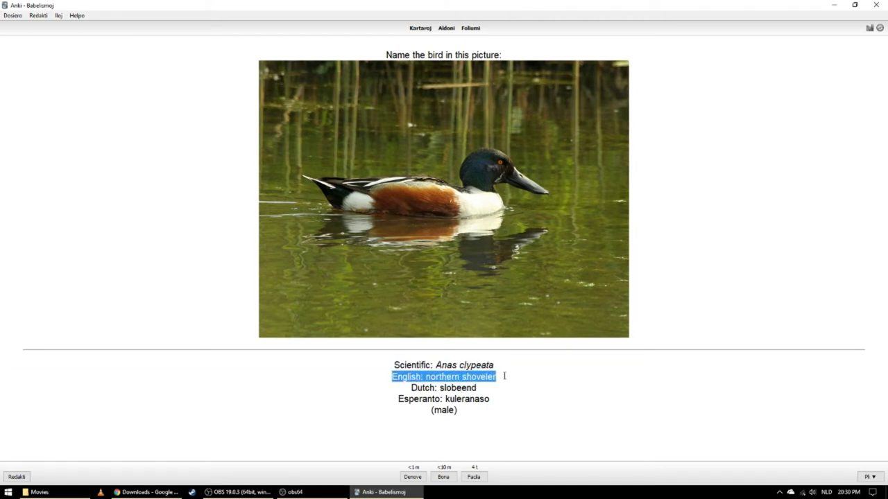
{"action": "left_click_drag", "start_coordinate": [399, 399], "coordinate": [431, 411]}
{"action": "left_click", "coordinate": [434, 410]}
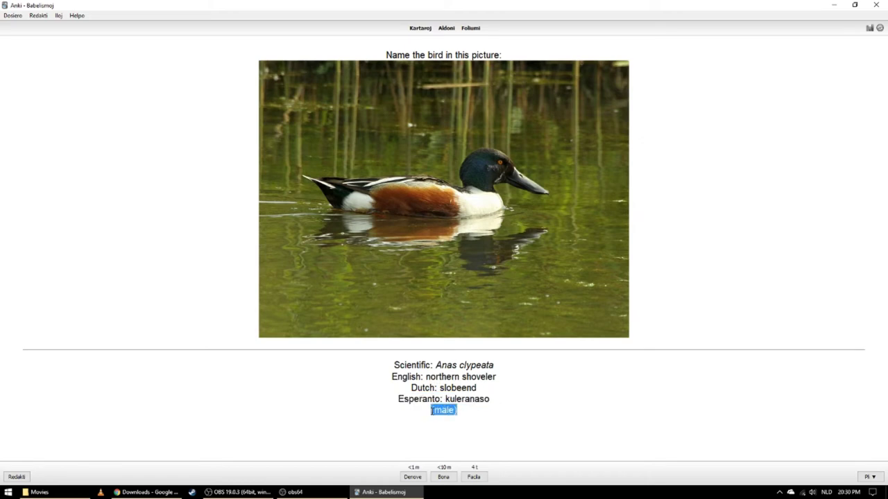
{"action": "left_click", "coordinate": [460, 413]}
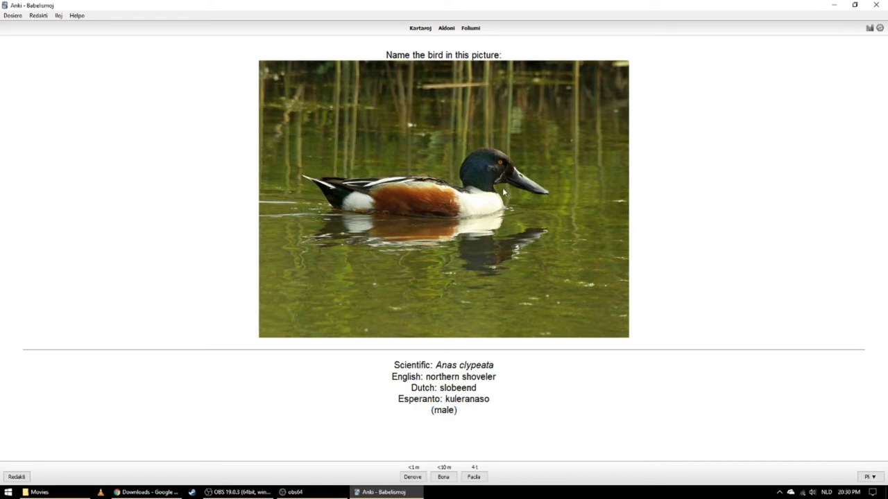